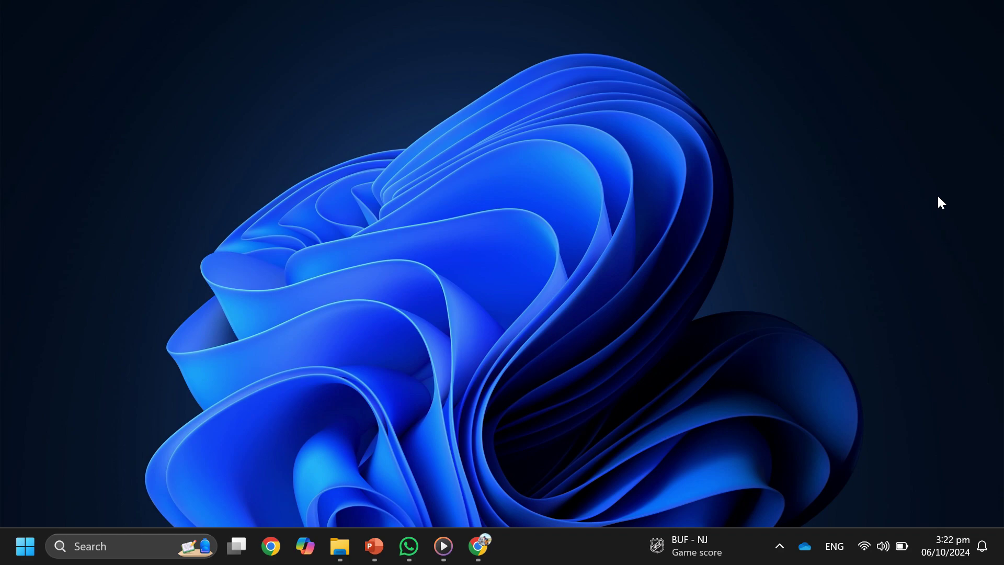
- Bring the TroyPoint Flix Vision install guide to the front and read down to step 5
click(512, 479)
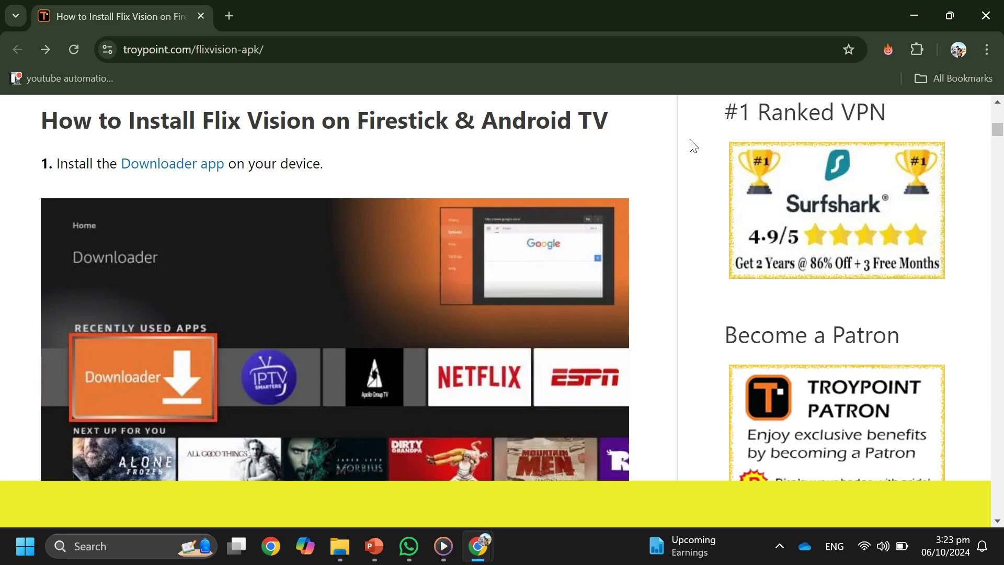
scroll(690, 145, down, 1)
scroll(690, 145, down, 2)
scroll(690, 146, down, 3)
scroll(691, 144, down, 1)
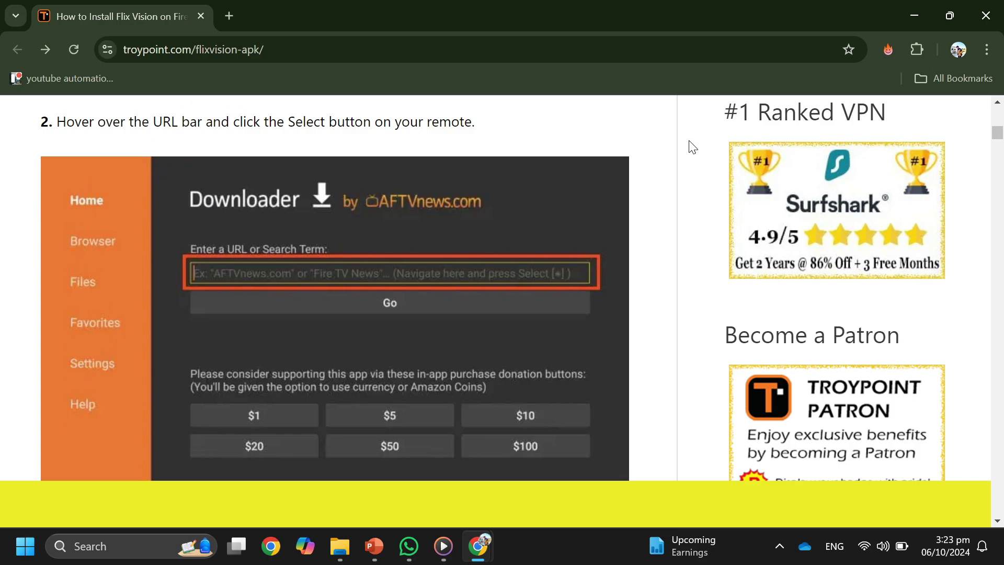
scroll(690, 146, down, 1)
scroll(690, 146, down, 3)
scroll(691, 147, down, 1)
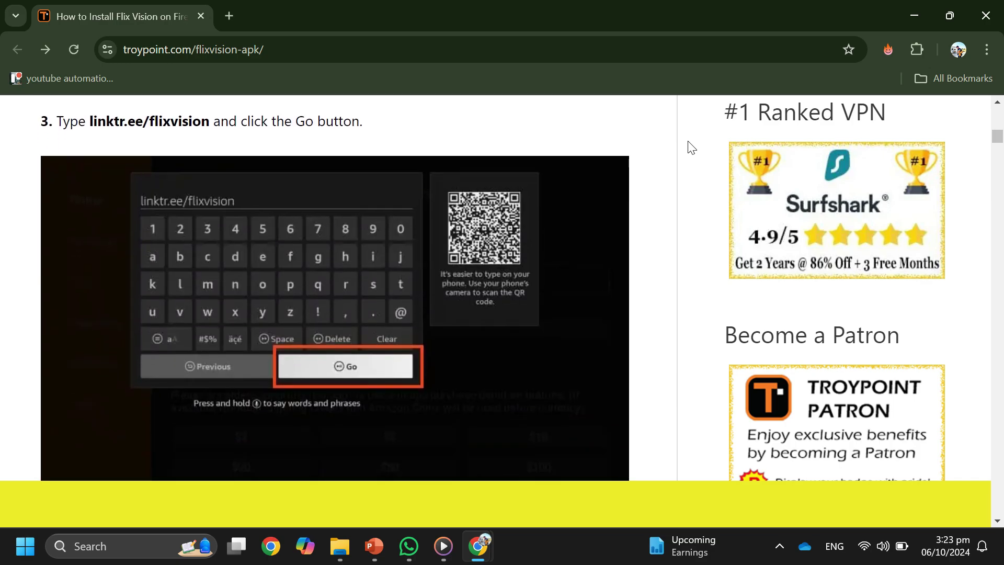
scroll(687, 147, down, 2)
scroll(686, 148, down, 3)
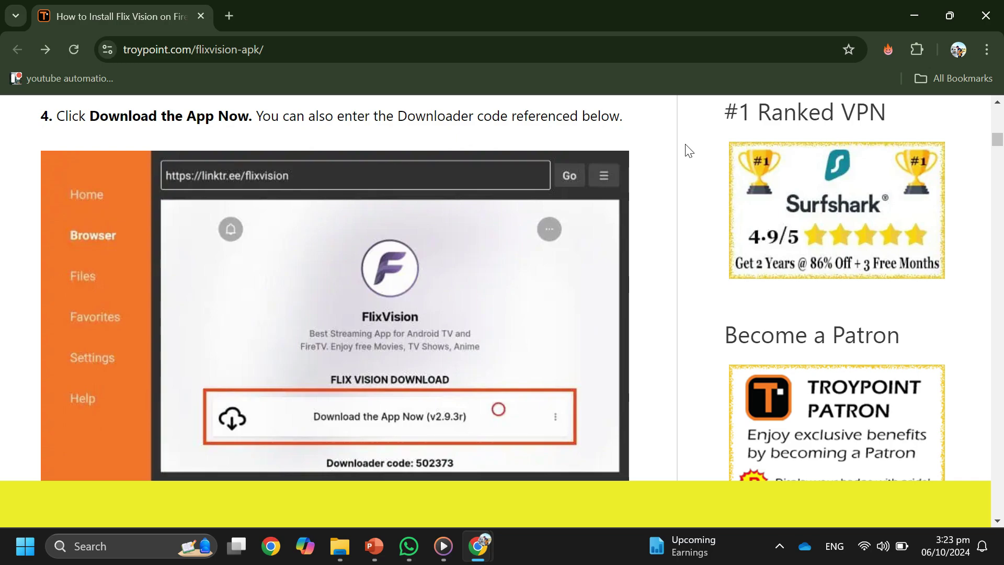
scroll(685, 149, down, 1)
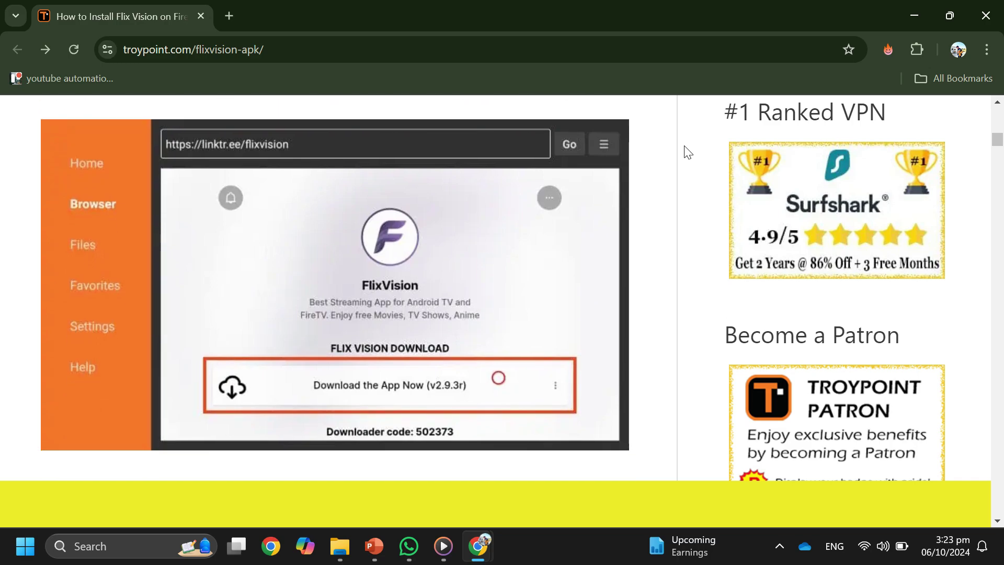
scroll(685, 149, down, 4)
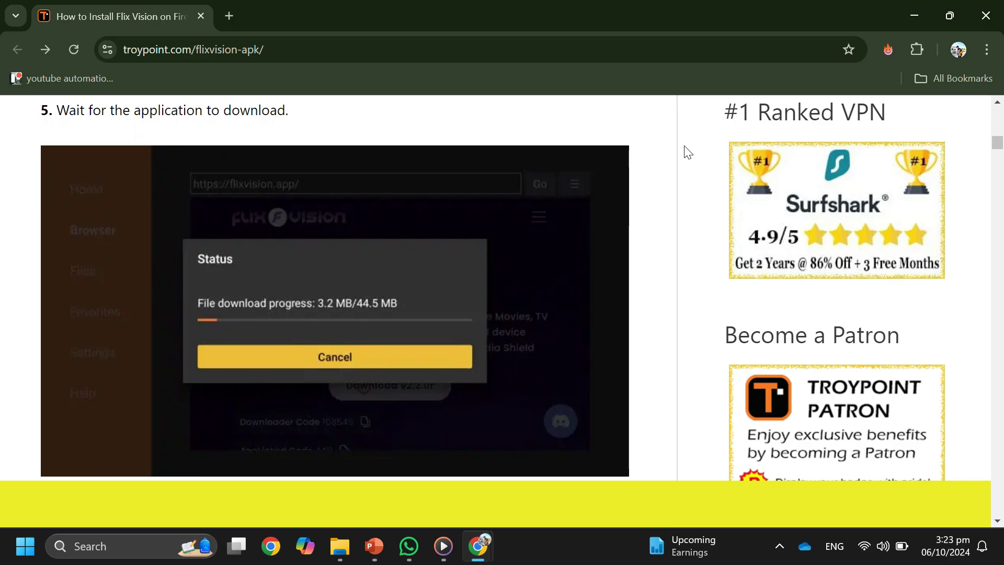
scroll(685, 152, down, 1)
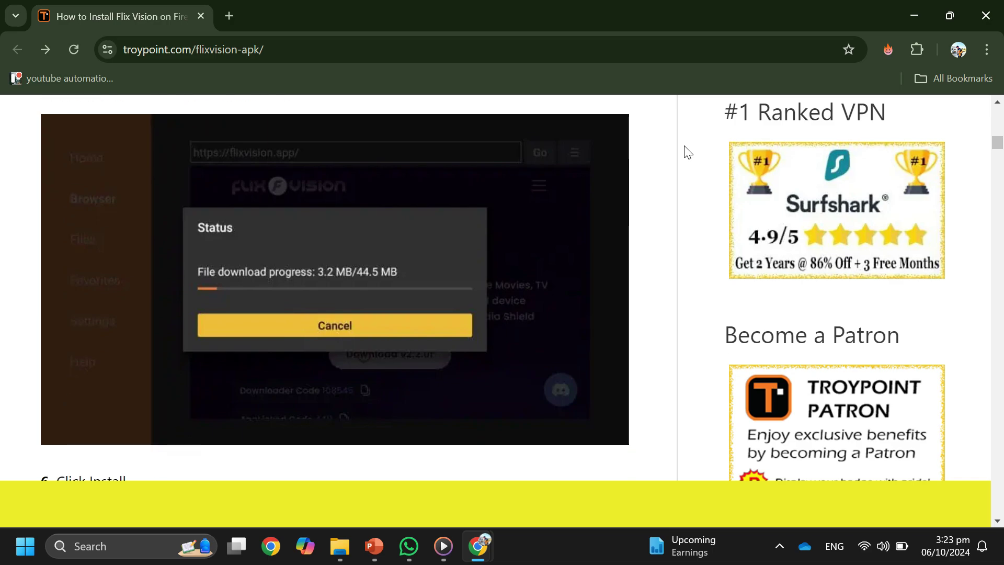
scroll(685, 152, down, 4)
scroll(685, 151, down, 5)
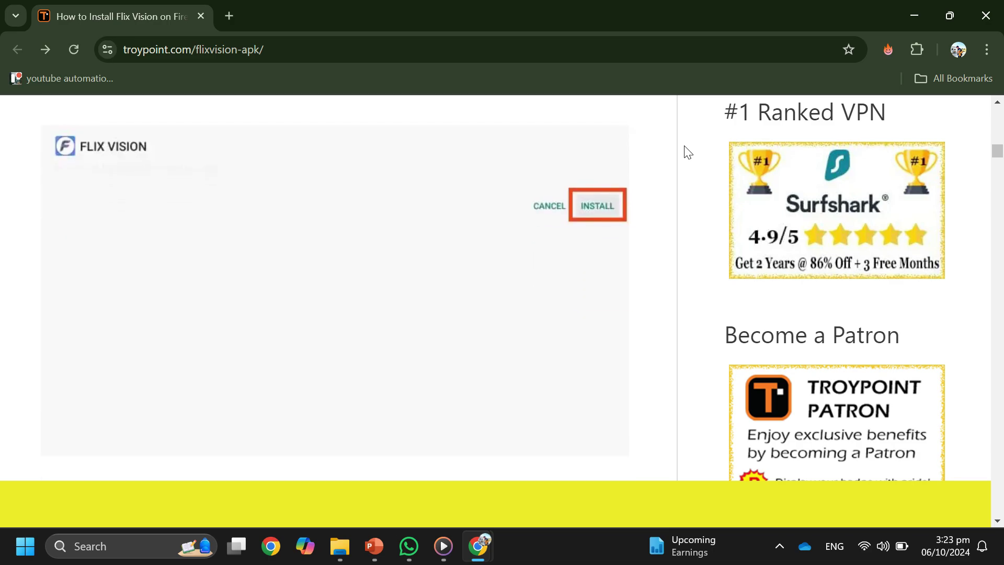
scroll(685, 151, down, 4)
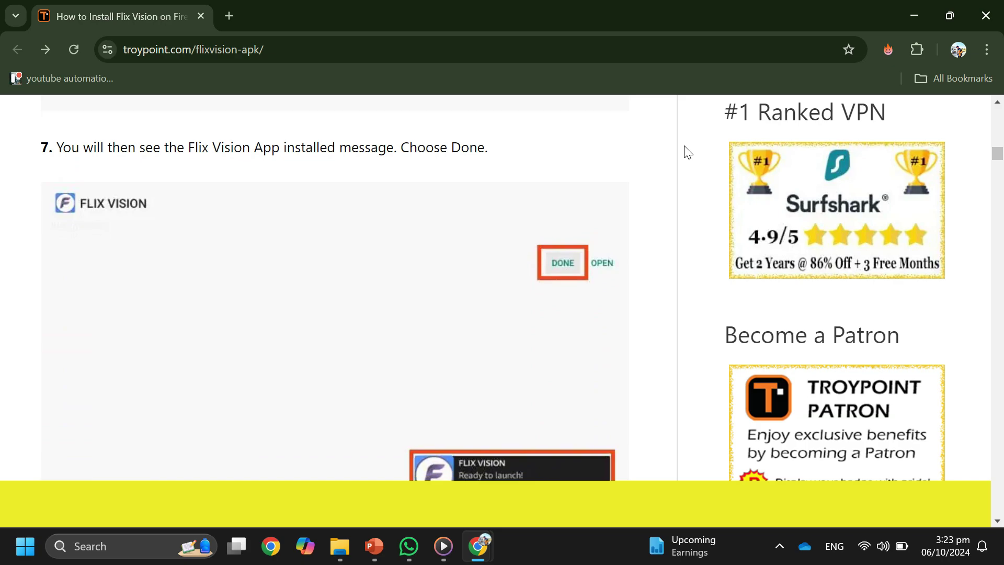
scroll(684, 151, down, 5)
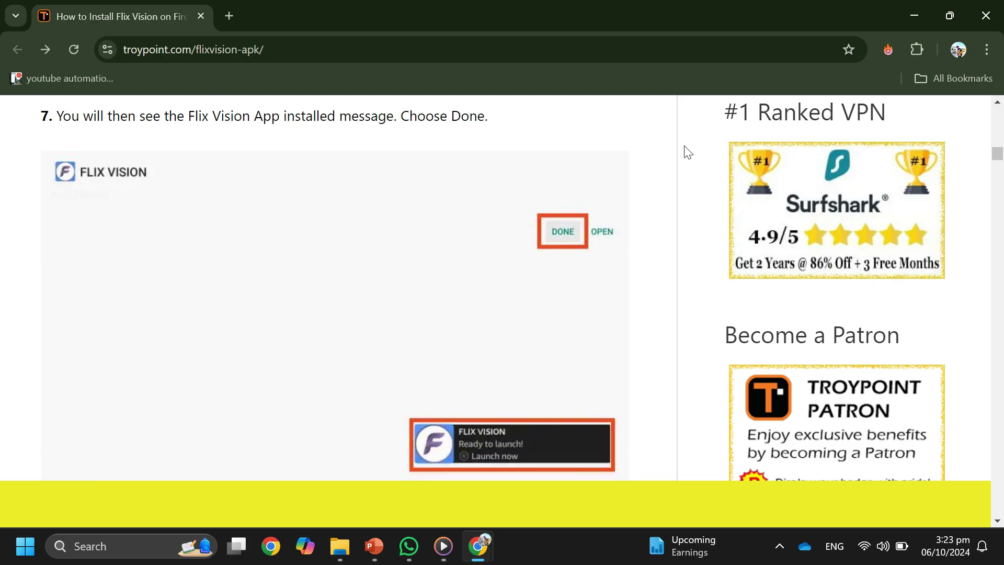
scroll(685, 151, up, 1)
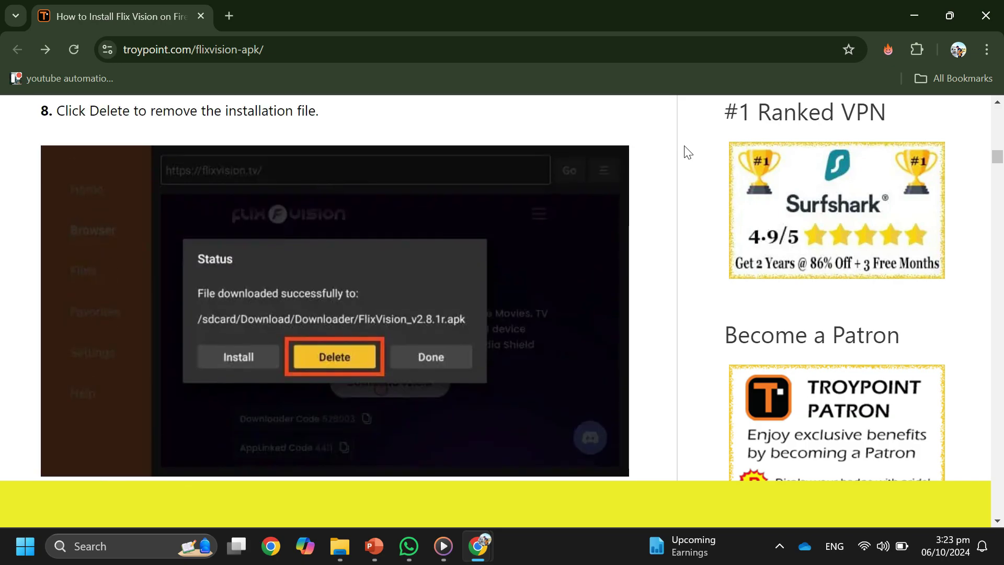
scroll(685, 152, down, 5)
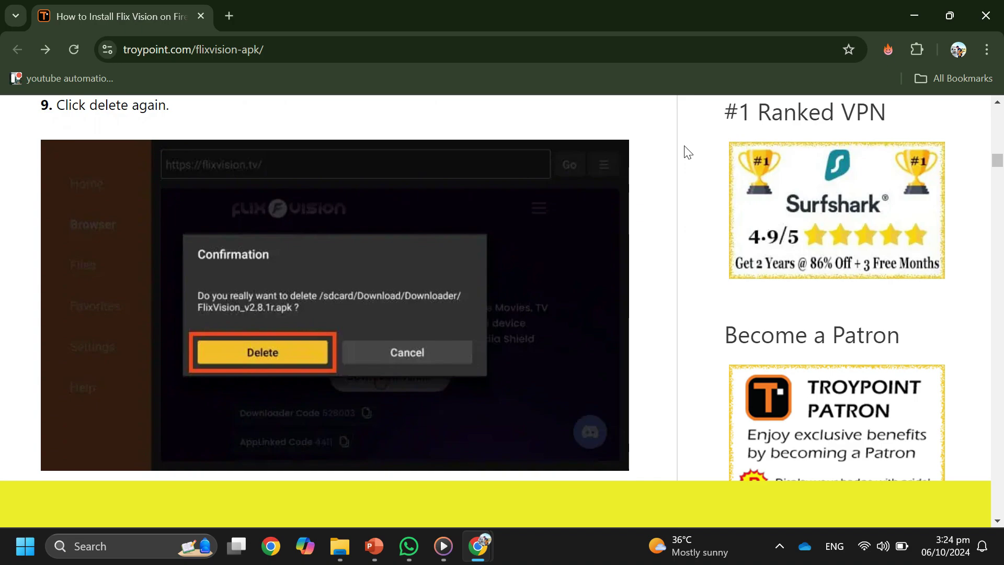
scroll(685, 152, down, 1)
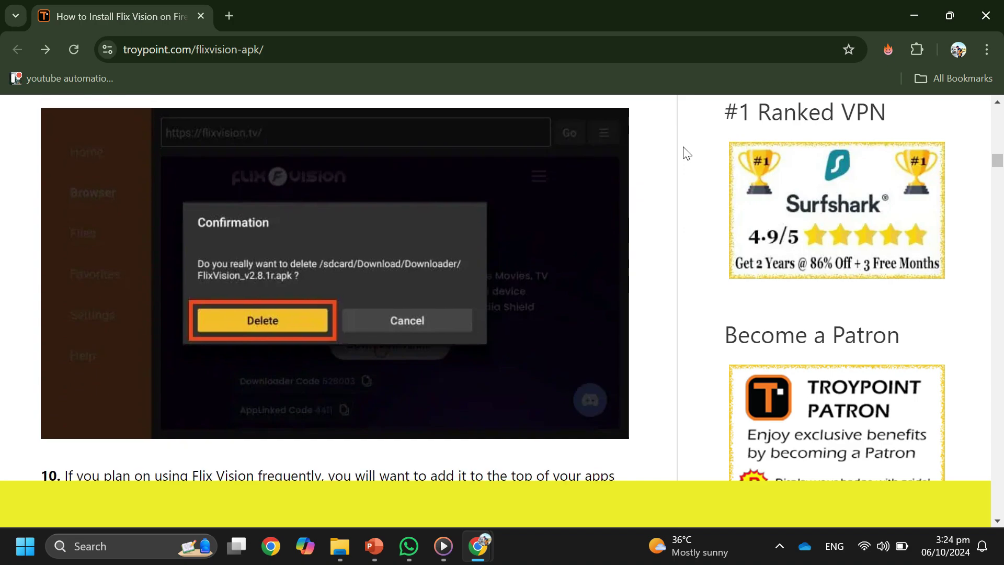
scroll(684, 153, down, 4)
scroll(685, 151, up, 1)
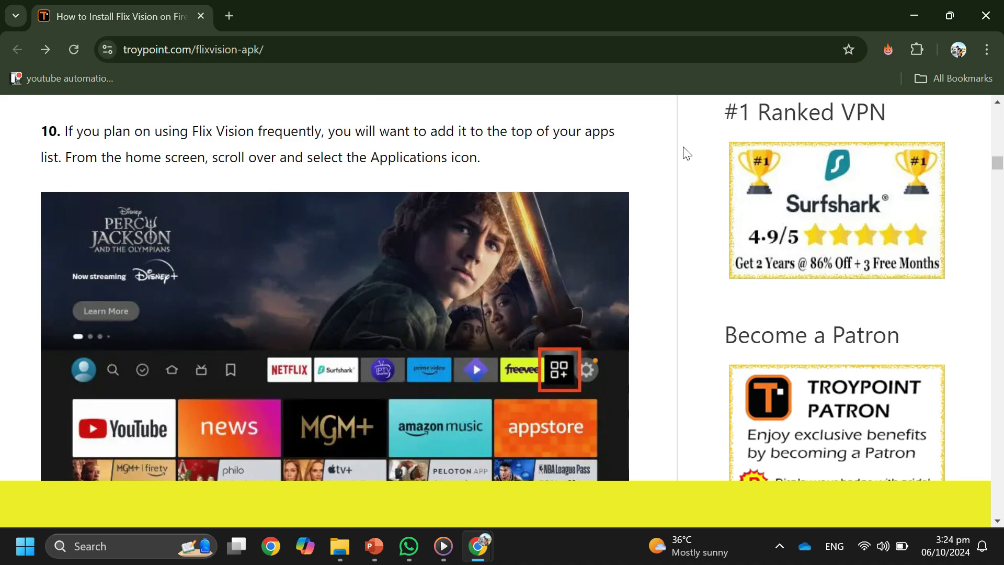
scroll(683, 152, down, 3)
scroll(683, 153, down, 2)
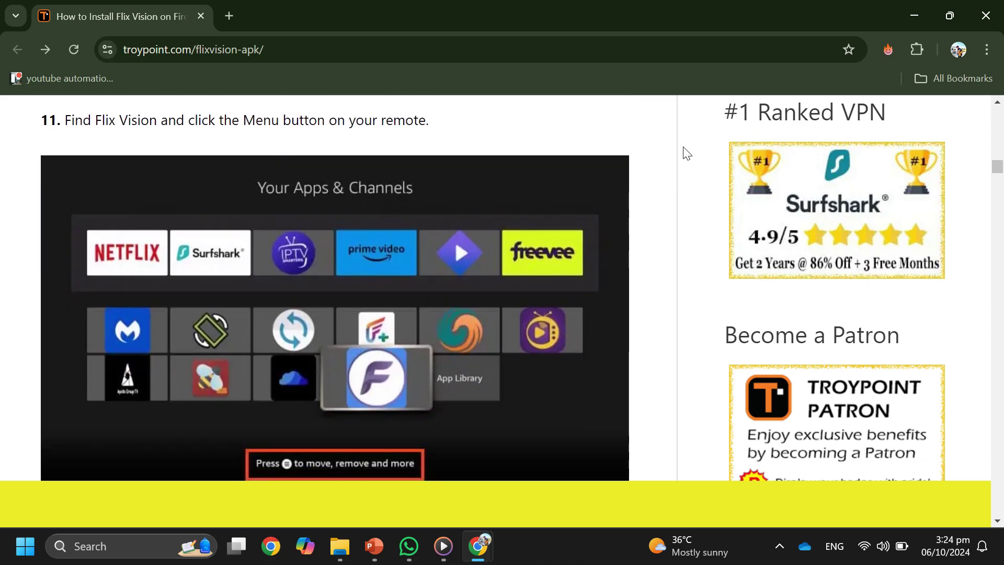
scroll(682, 152, down, 1)
scroll(683, 153, down, 1)
scroll(682, 152, down, 3)
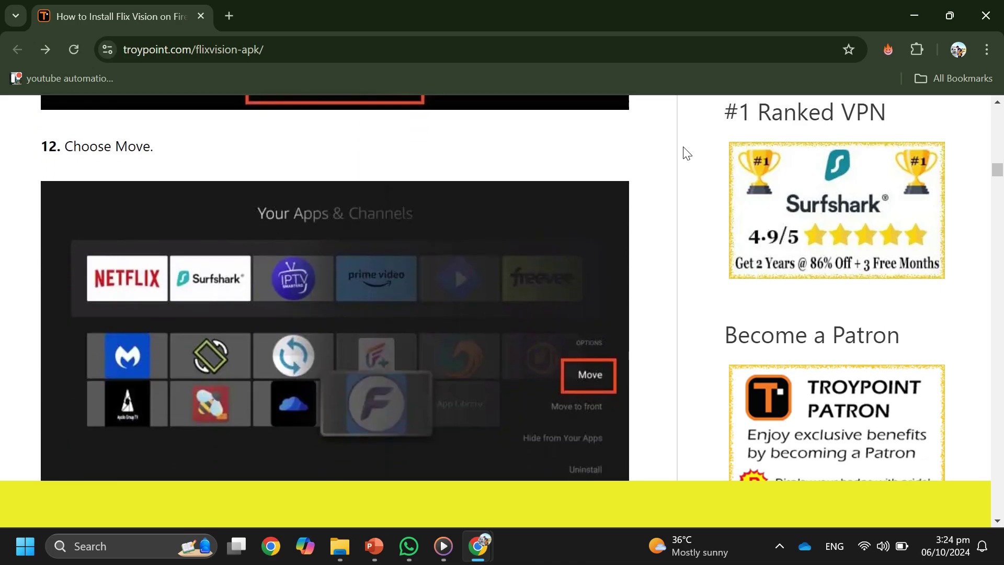
scroll(682, 152, down, 1)
scroll(683, 152, down, 4)
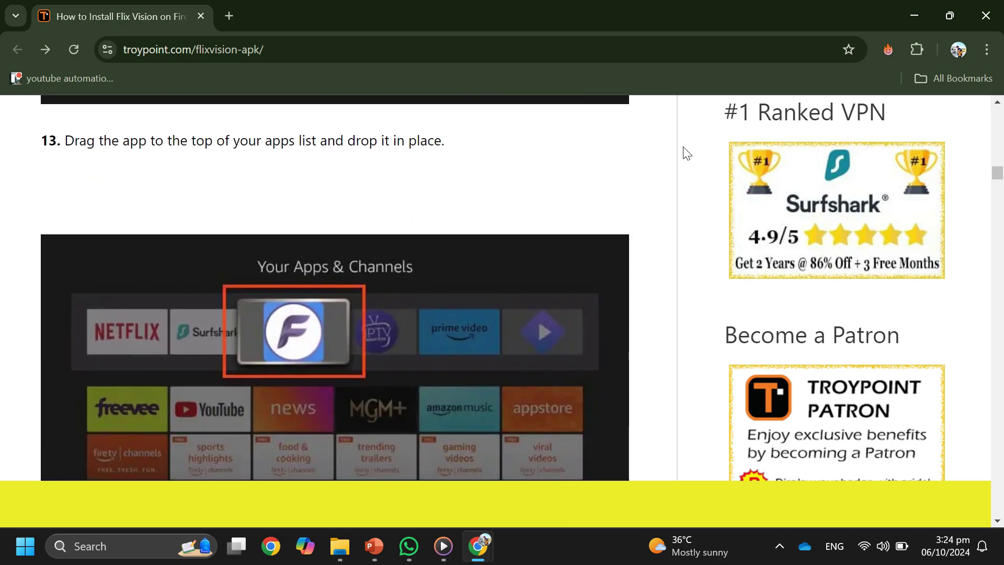
scroll(683, 153, down, 1)
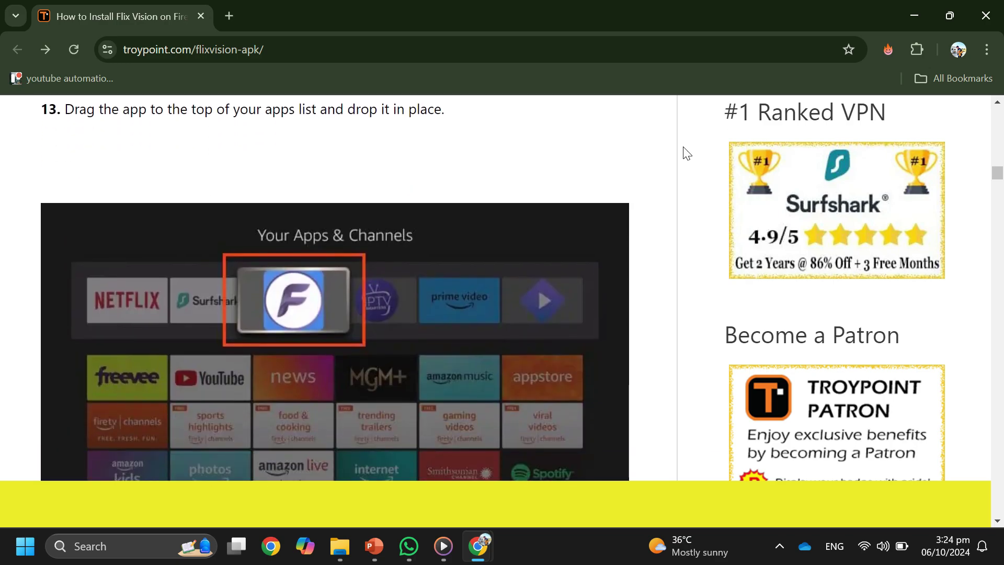